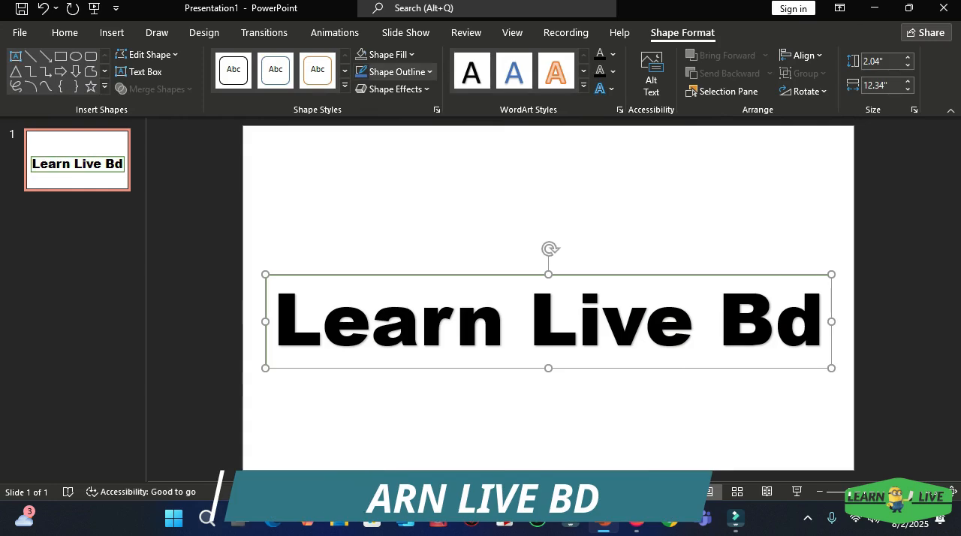
Step: Remove the outline of the Learn Live Bd text box and fill its text with the darkest off-black theme shade
{"action": "left_click", "coordinate": [396, 72]}
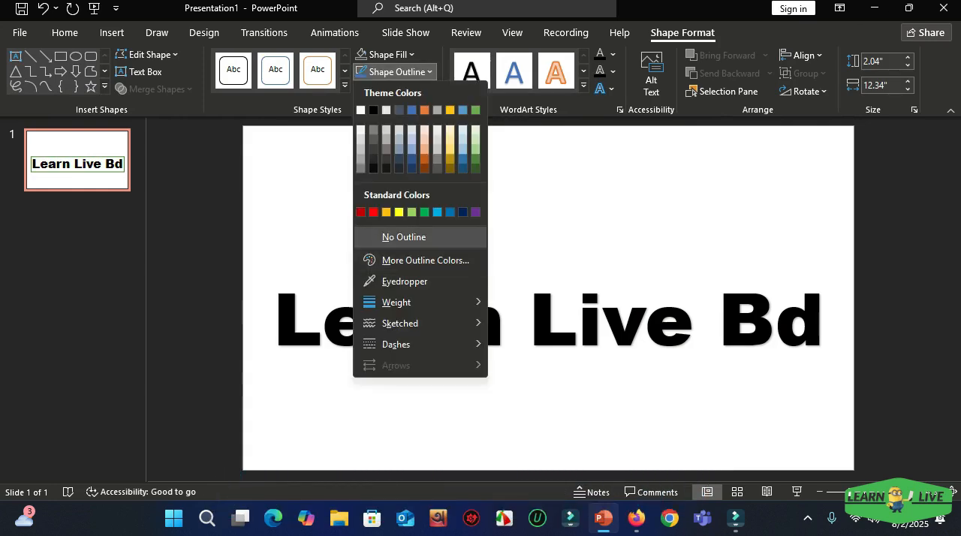
{"action": "left_click", "coordinate": [397, 237]}
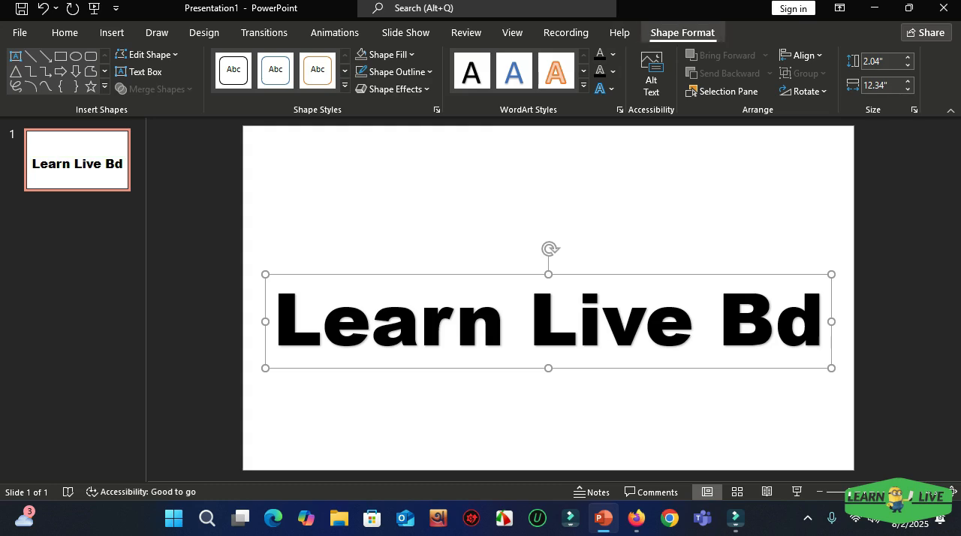
{"action": "left_click", "coordinate": [612, 54]}
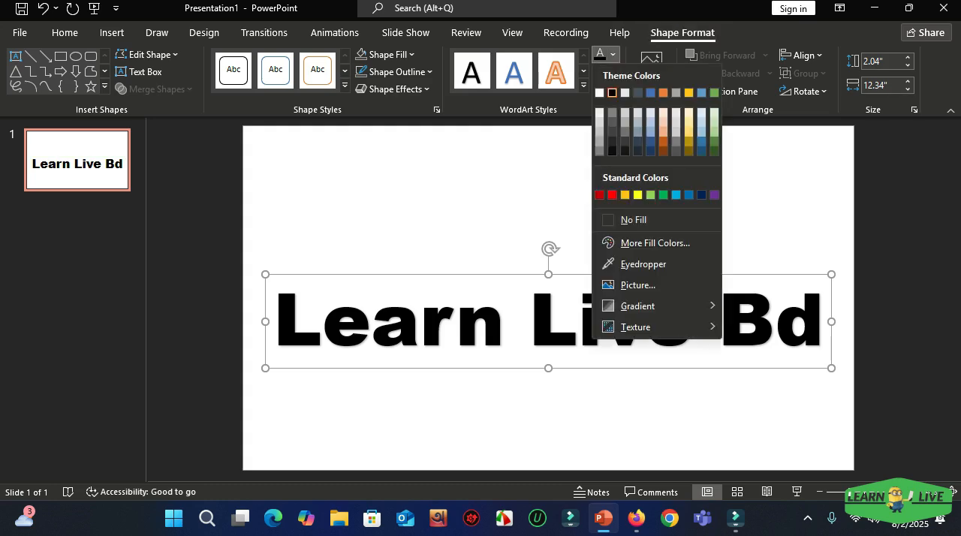
{"action": "left_click", "coordinate": [612, 54]}
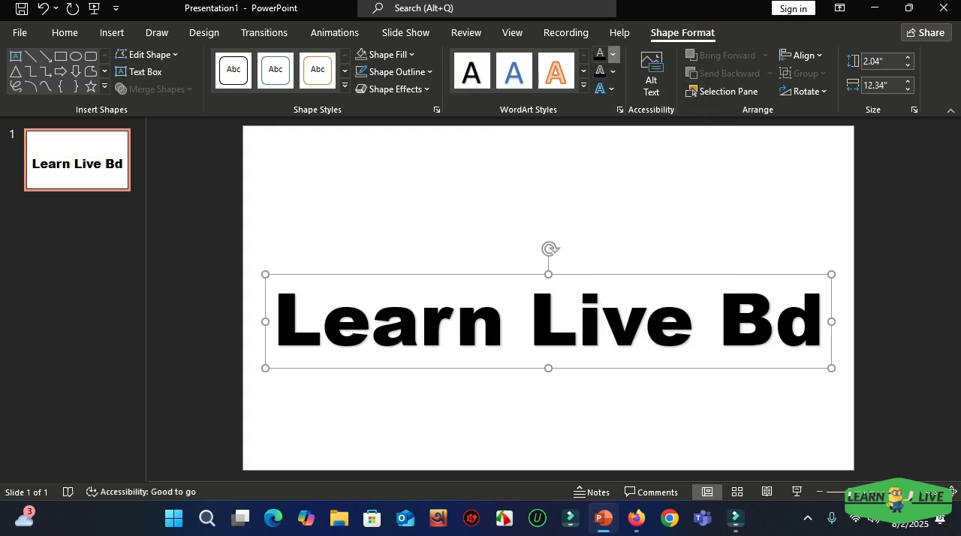
{"action": "left_click", "coordinate": [613, 55]}
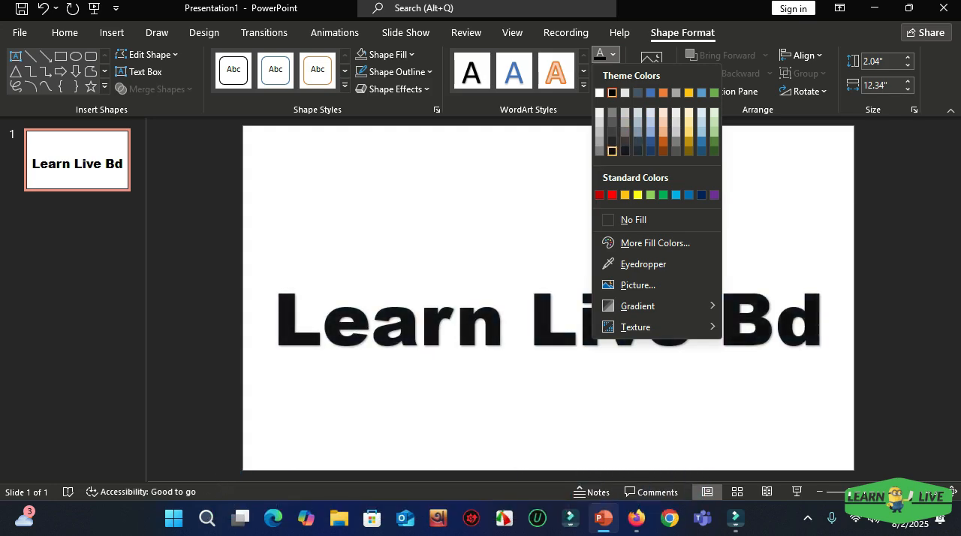
{"action": "left_click", "coordinate": [612, 151]}
{"action": "left_click", "coordinate": [612, 206]}
{"action": "left_click", "coordinate": [643, 321]}
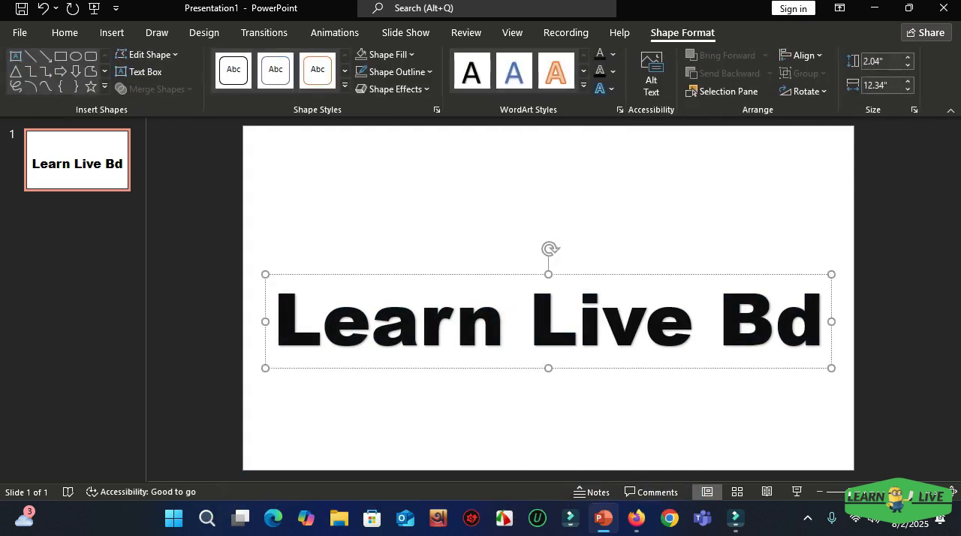
Step: Outline the Learn Live Bd text with the second-darkest shade below theme black at a weight of 3 pt
{"action": "left_click", "coordinate": [613, 72]}
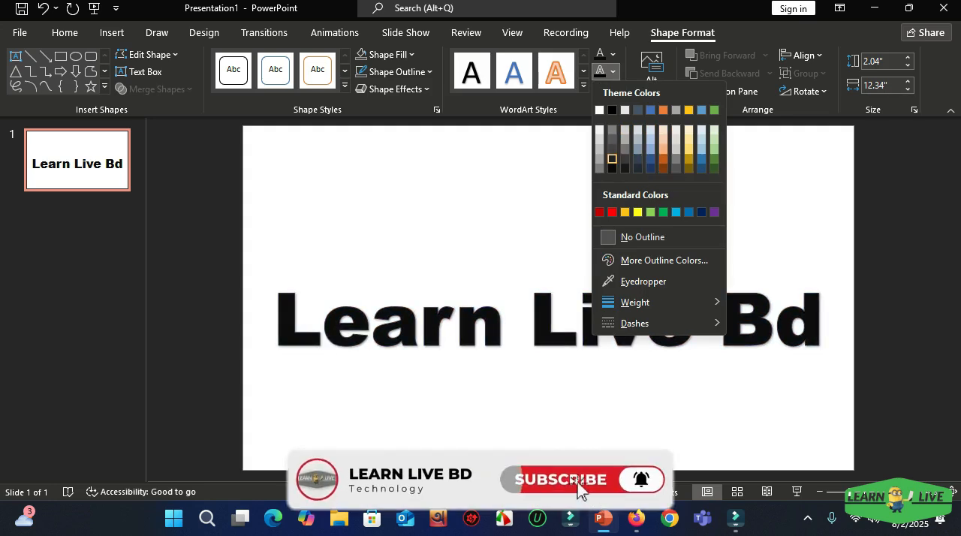
{"action": "left_click", "coordinate": [611, 159]}
{"action": "left_click", "coordinate": [613, 71]}
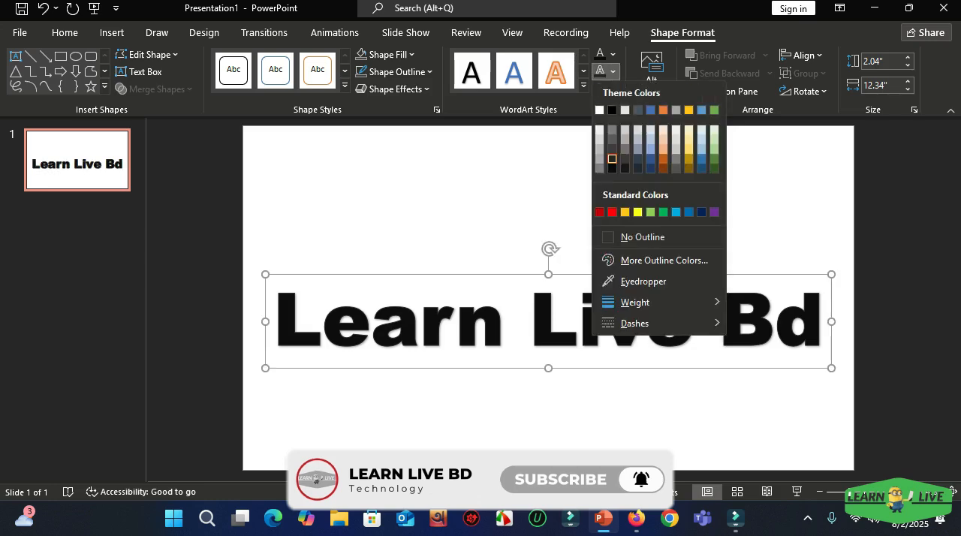
{"action": "mouse_move", "coordinate": [638, 301]}
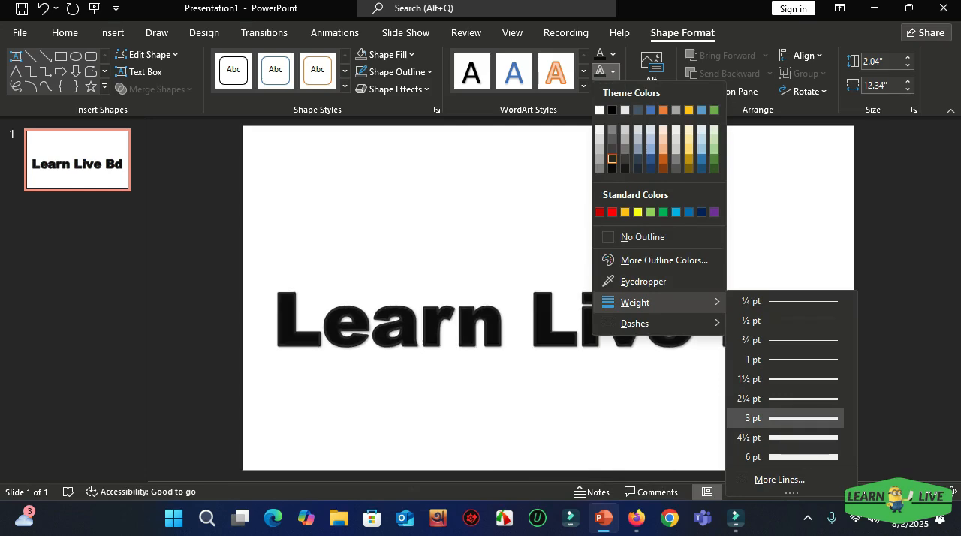
{"action": "left_click", "coordinate": [797, 418]}
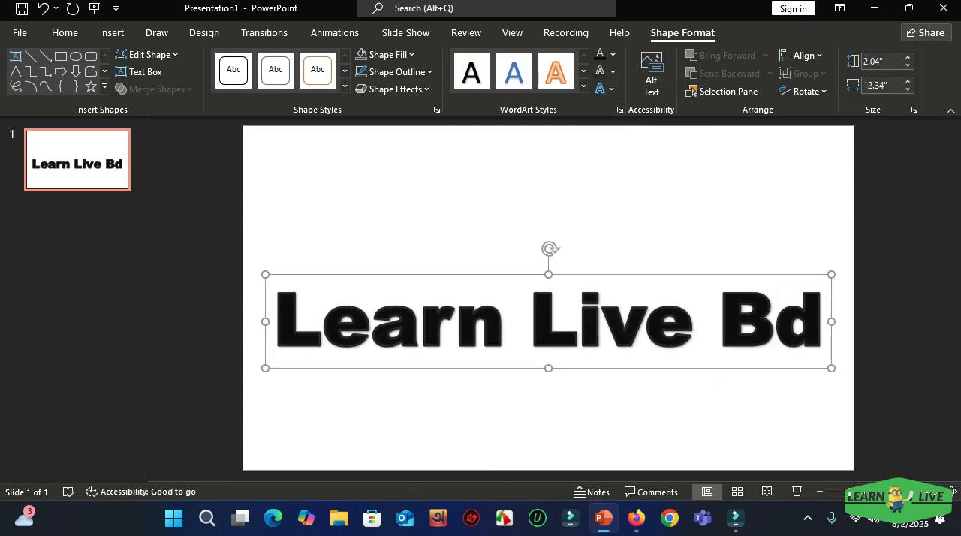
Step: Lighten the text outline to the second-lightest grey shade below theme black
{"action": "left_click", "coordinate": [613, 71]}
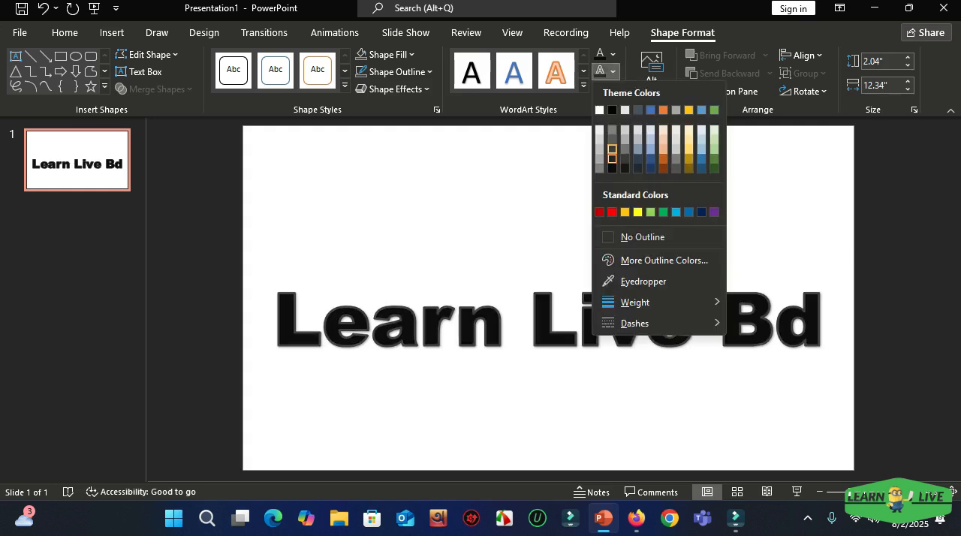
{"action": "left_click", "coordinate": [612, 148]}
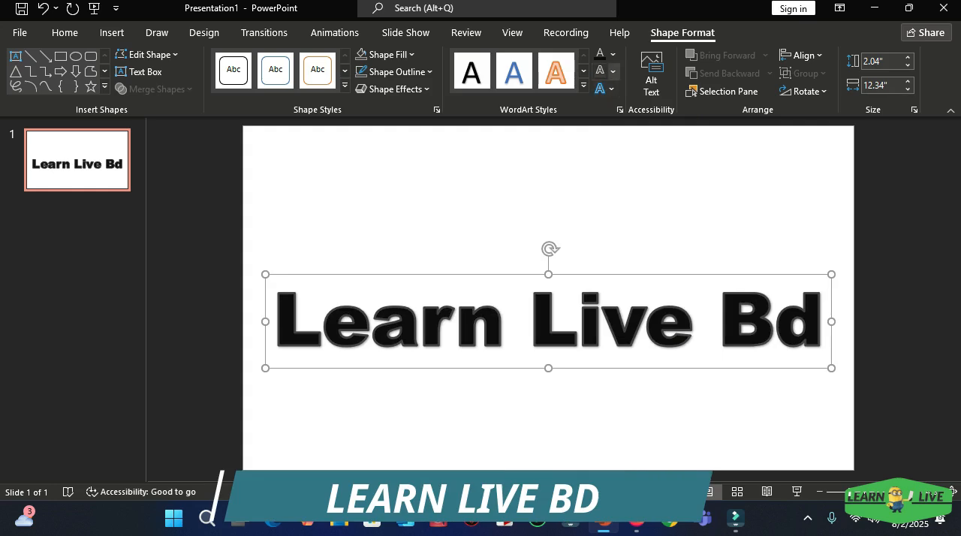
{"action": "left_click", "coordinate": [613, 71]}
{"action": "left_click", "coordinate": [611, 141]}
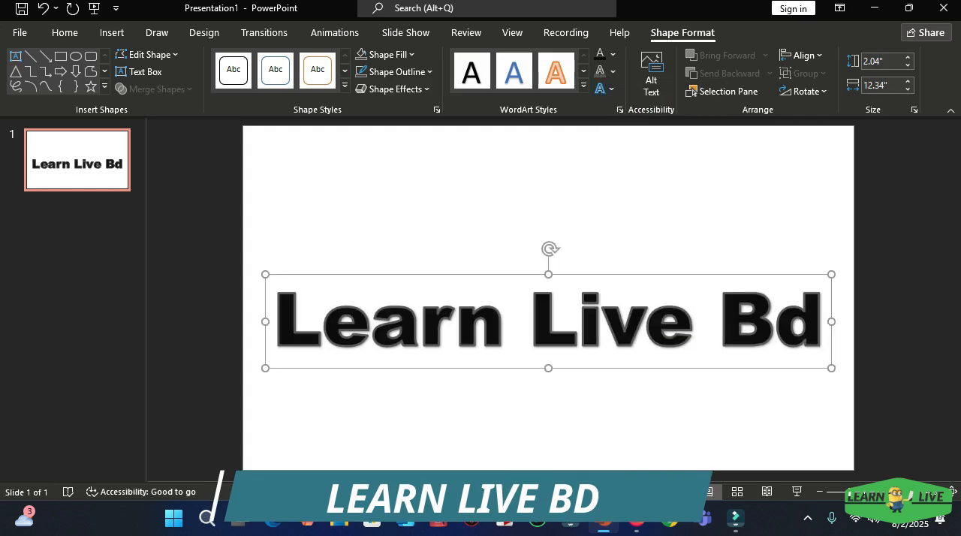
{"action": "key", "text": "Escape"}
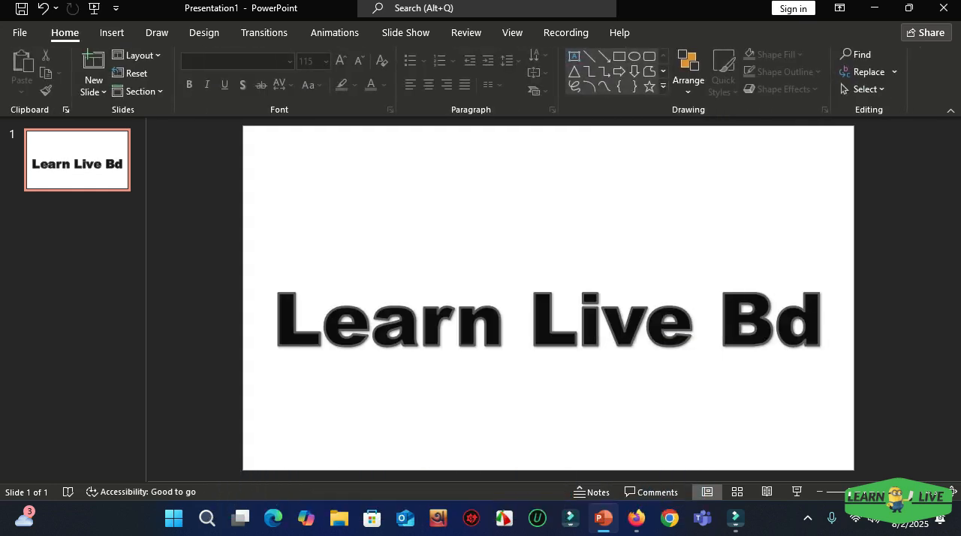
Step: Apply an outer shadow cast toward the lower left to the Learn Live Bd text
{"action": "left_click", "coordinate": [717, 321]}
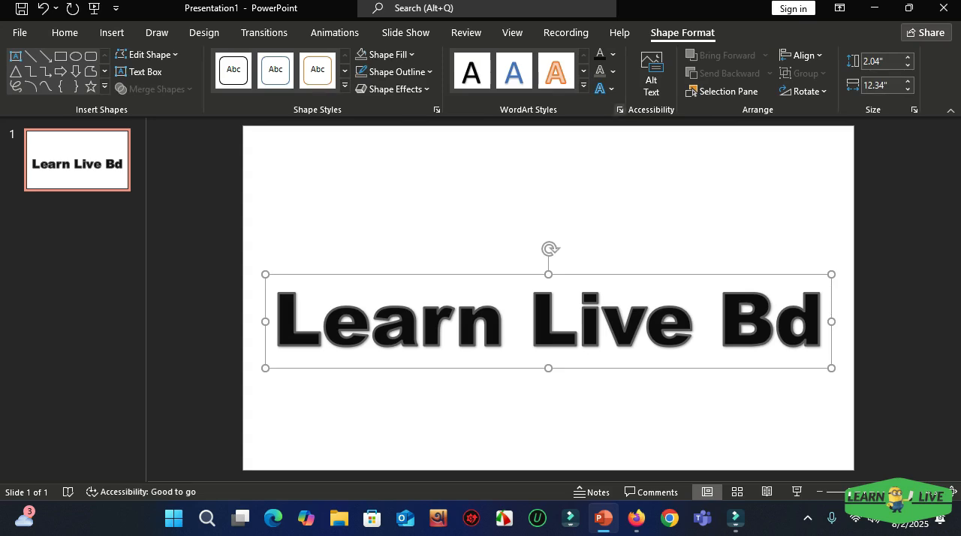
{"action": "left_click", "coordinate": [619, 110]}
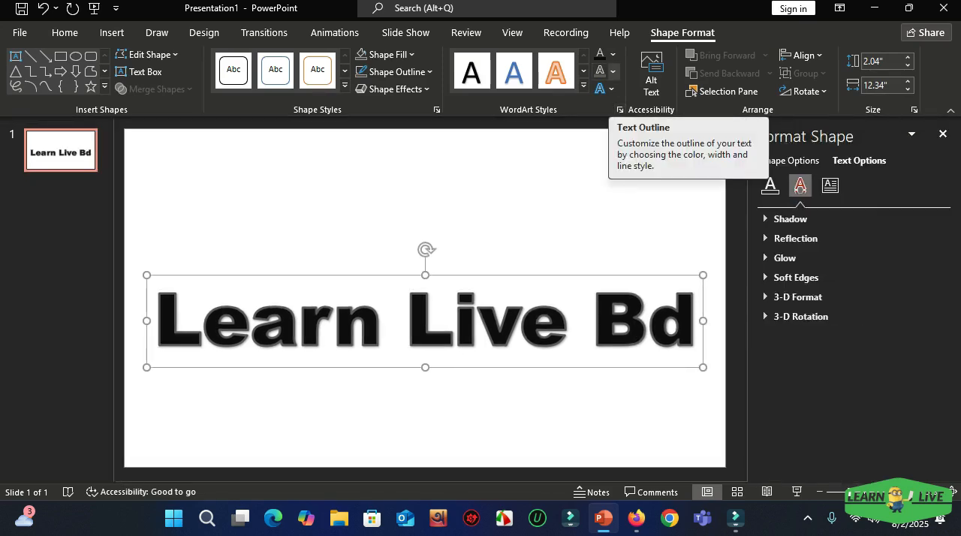
{"action": "left_click", "coordinate": [604, 89]}
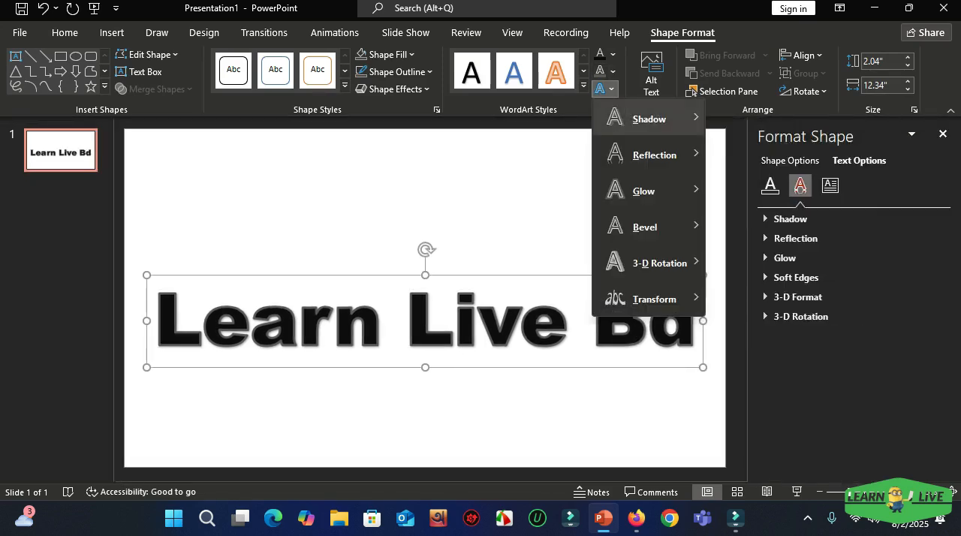
{"action": "mouse_move", "coordinate": [649, 118]}
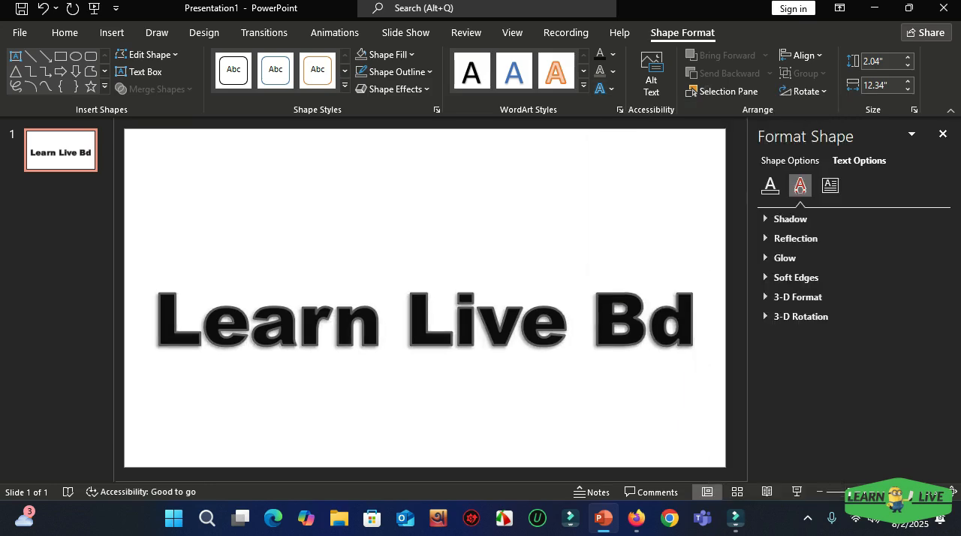
{"action": "left_click", "coordinate": [810, 200]}
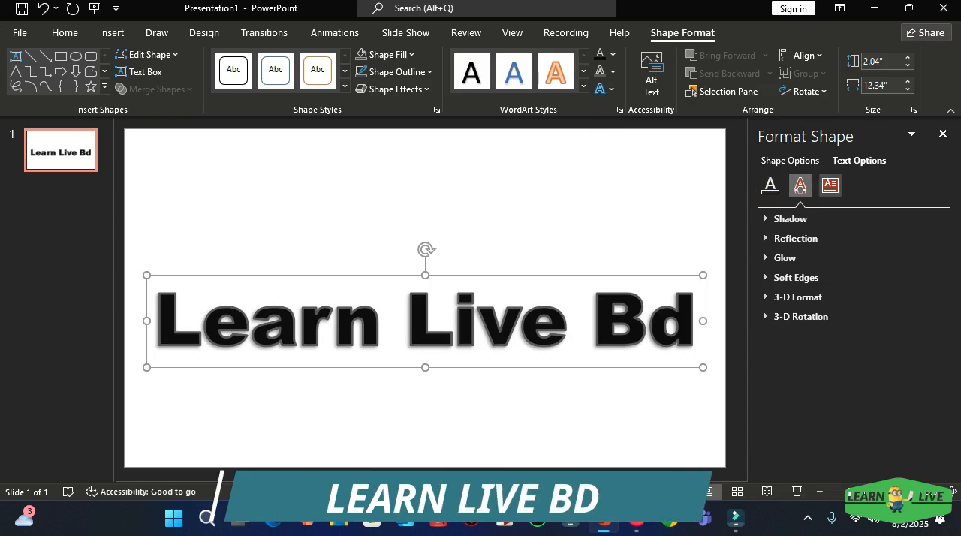
{"action": "left_click", "coordinate": [601, 89]}
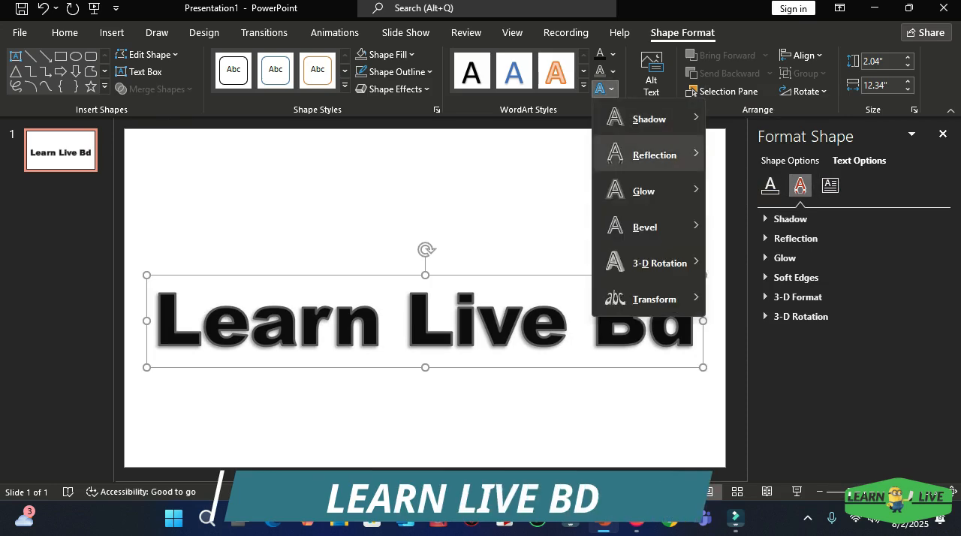
{"action": "left_click", "coordinate": [604, 88]}
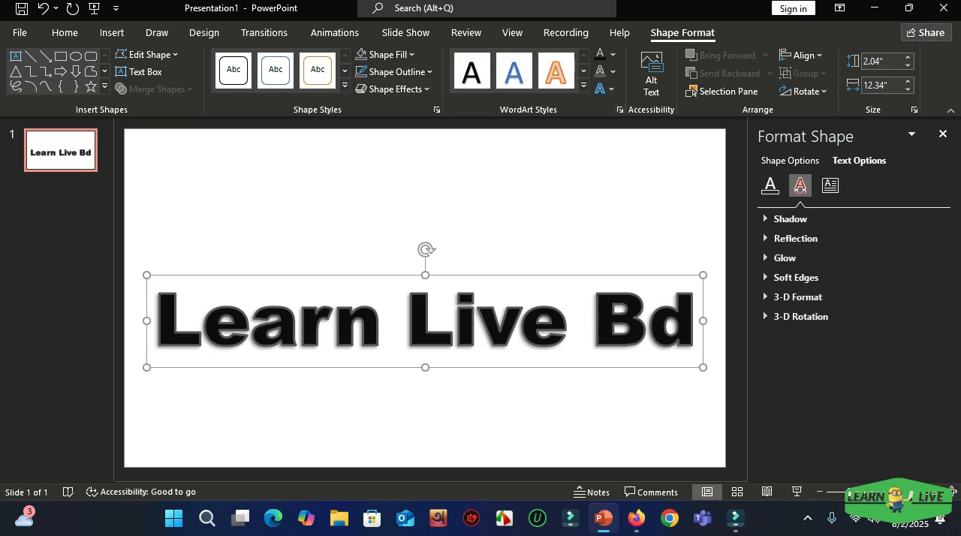
Step: Pick the lower-left outer preset in the text's shadow settings and set the shadow distance to 4 pt
{"action": "left_click", "coordinate": [789, 219]}
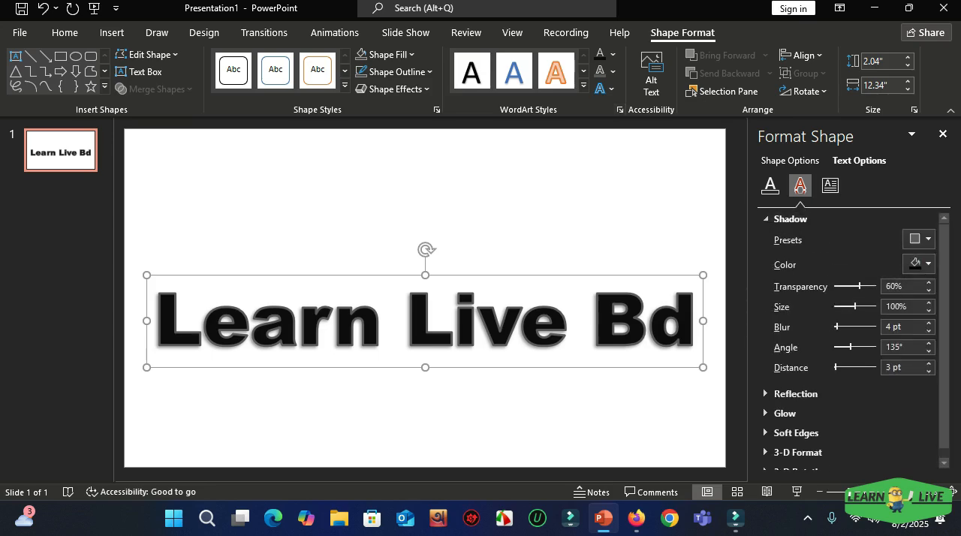
{"action": "left_click", "coordinate": [917, 240]}
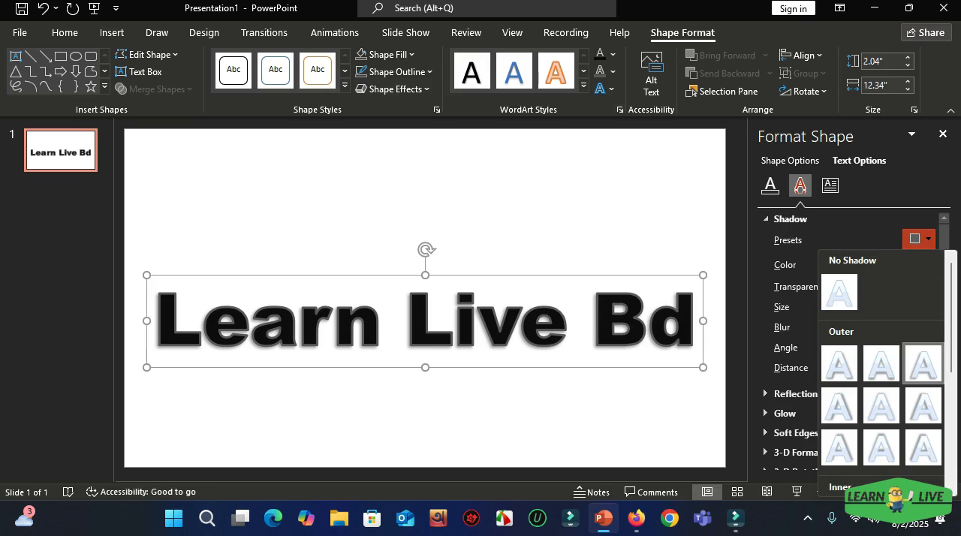
{"action": "left_click", "coordinate": [921, 363]}
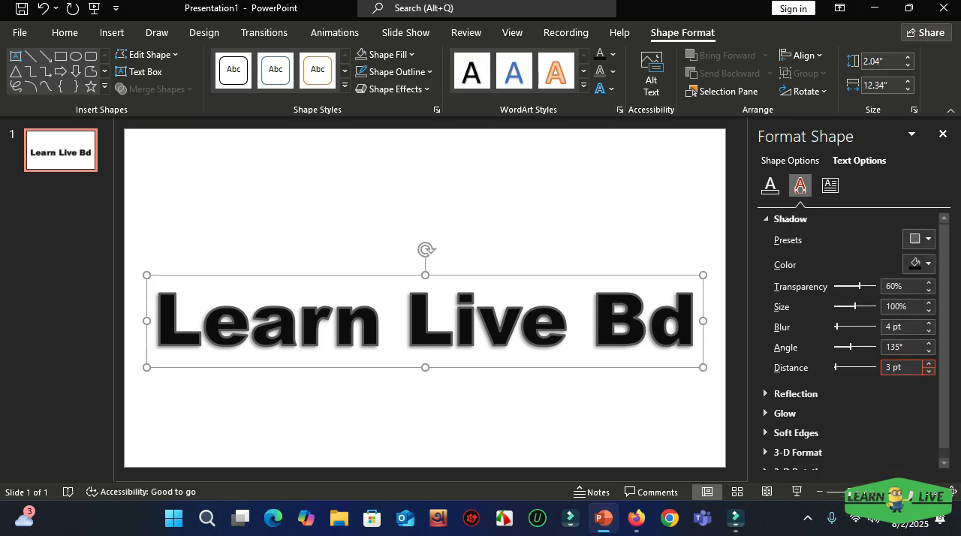
{"action": "mouse_move", "coordinate": [836, 367]}
{"action": "left_mouse_down"}
{"action": "mouse_move", "coordinate": [847, 367]}
{"action": "mouse_move", "coordinate": [836, 367]}
{"action": "left_mouse_up"}
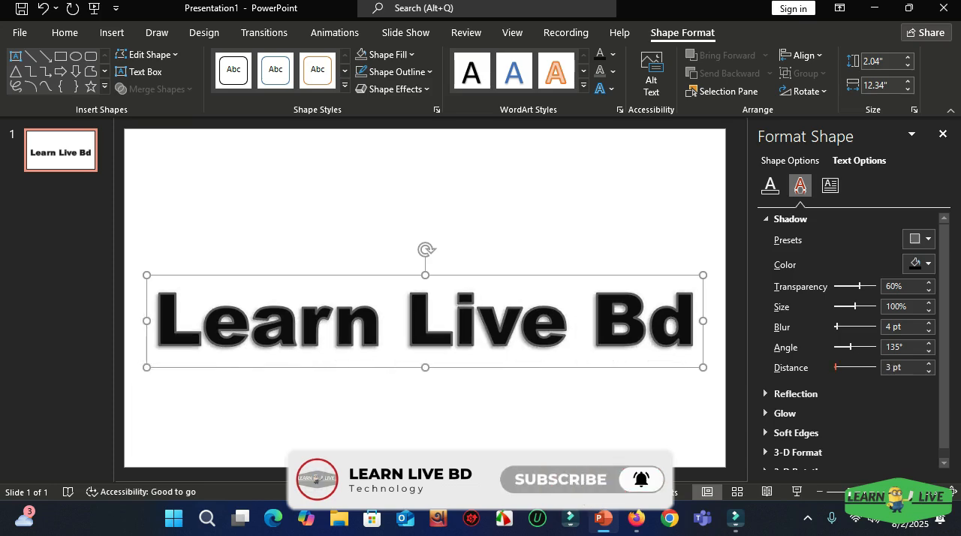
{"action": "left_click", "coordinate": [928, 364]}
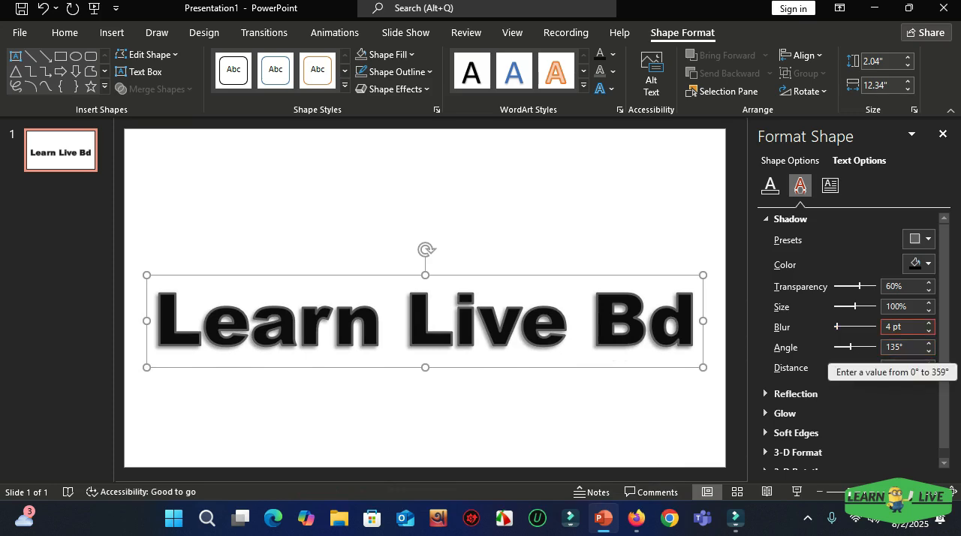
Step: Set the text shadow's blur to 6 pt and its transparency to 25%, and close the shadow settings
{"action": "left_click", "coordinate": [928, 322]}
{"action": "left_click", "coordinate": [928, 323]}
{"action": "left_click", "coordinate": [929, 322]}
{"action": "left_click", "coordinate": [929, 323]}
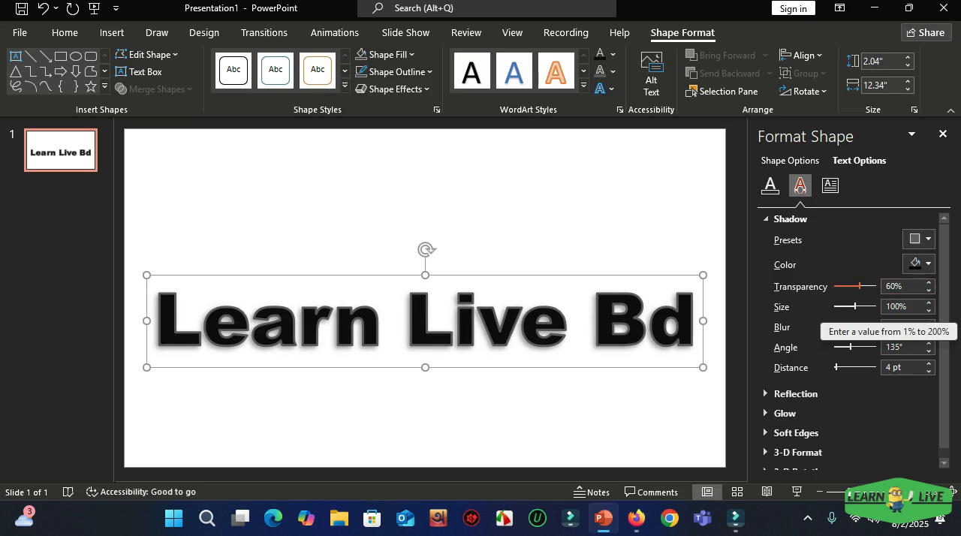
{"action": "mouse_move", "coordinate": [859, 286]}
{"action": "left_mouse_down"}
{"action": "mouse_move", "coordinate": [835, 286]}
{"action": "mouse_move", "coordinate": [871, 286]}
{"action": "mouse_move", "coordinate": [844, 286]}
{"action": "left_mouse_up"}
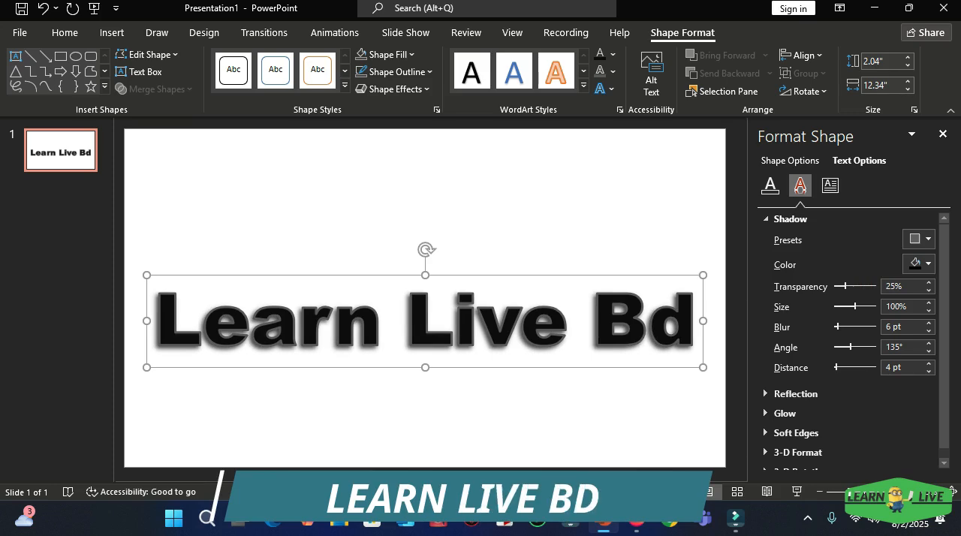
{"action": "left_click", "coordinate": [942, 133]}
{"action": "key", "text": "Escape"}
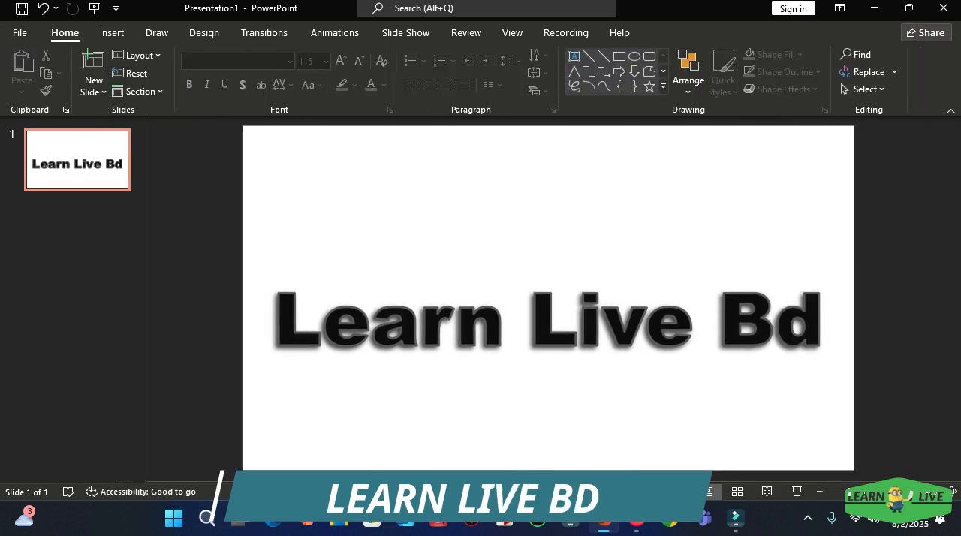
Step: Move the Learn Live Bd text box up to the slide's vertical centre and preview the slide full screen
{"action": "left_click", "coordinate": [577, 321]}
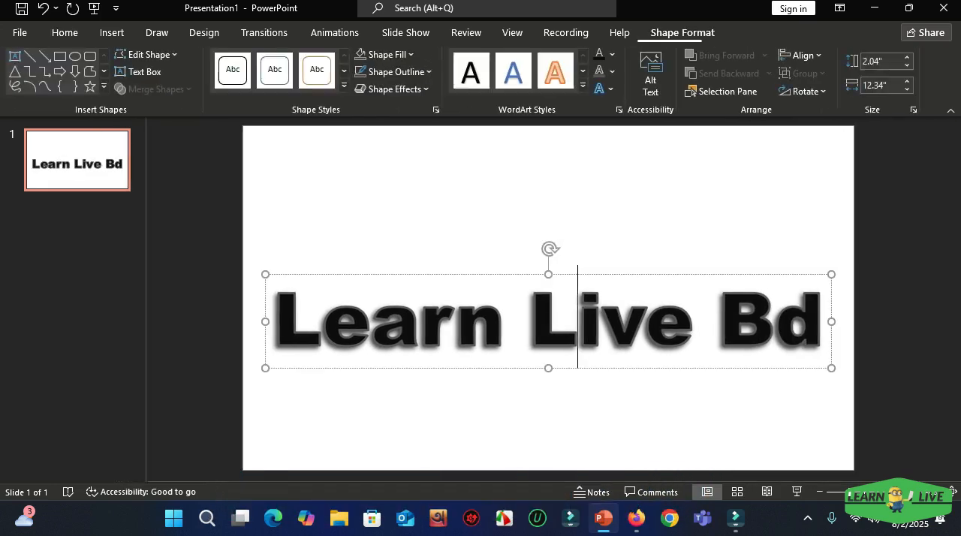
{"action": "left_click_drag", "start_coordinate": [450, 275], "coordinate": [450, 251]}
{"action": "key", "text": "Escape"}
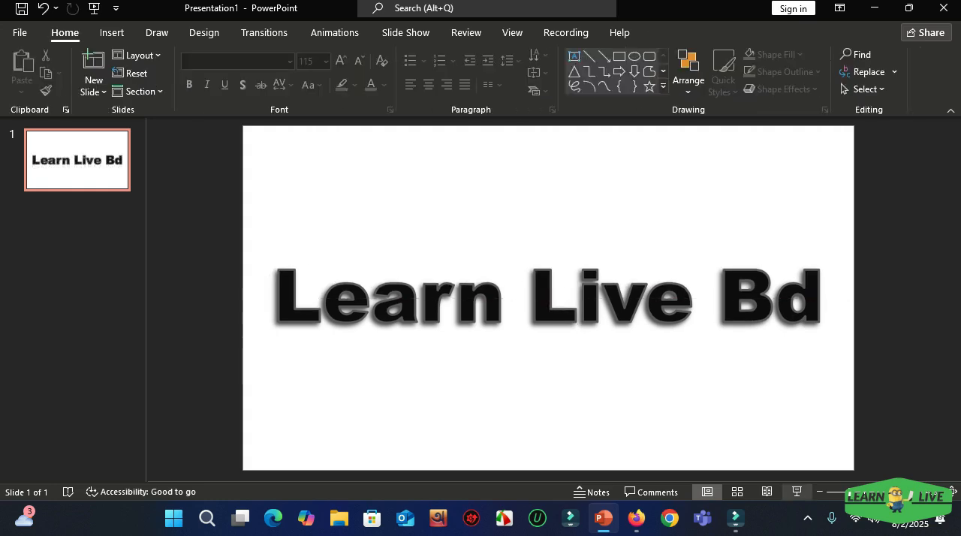
{"action": "left_click", "coordinate": [796, 492]}
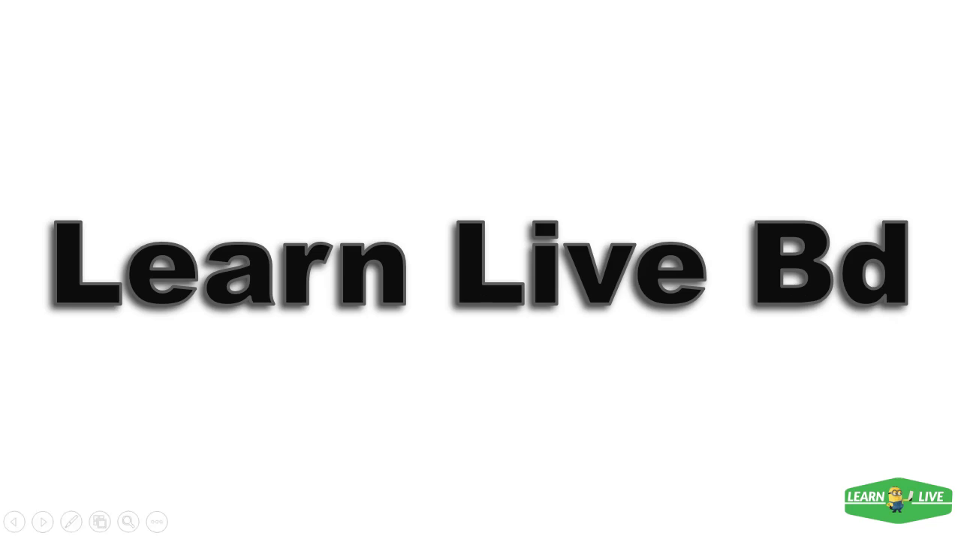
{"action": "key", "text": "Escape"}
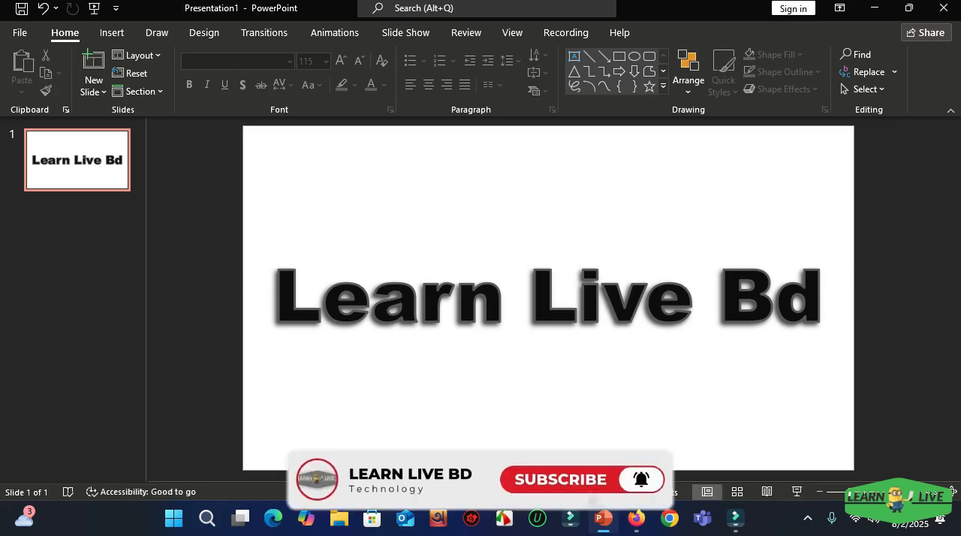
Step: Align the Learn Live Bd text box to the horizontal centre and vertical middle of the slide
{"action": "left_click", "coordinate": [419, 297]}
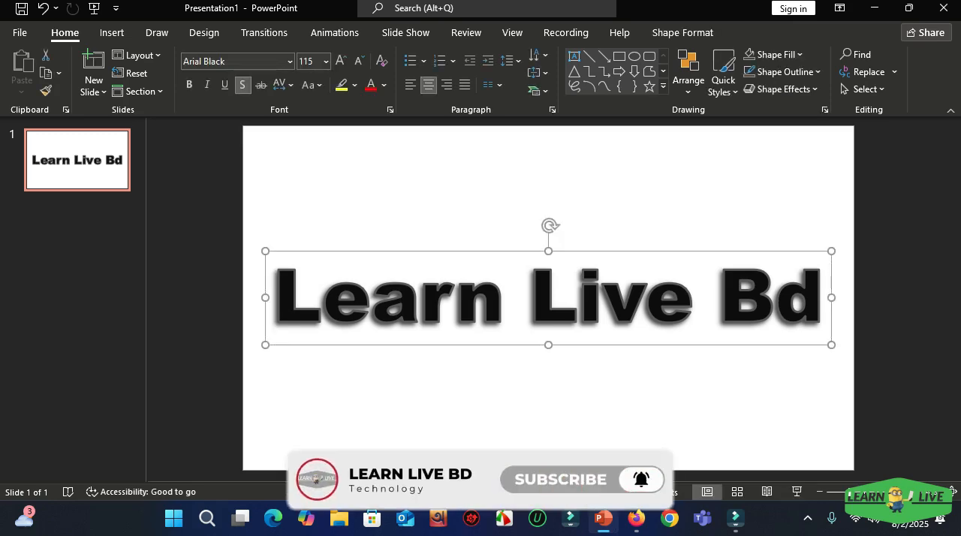
{"action": "left_click", "coordinate": [682, 32]}
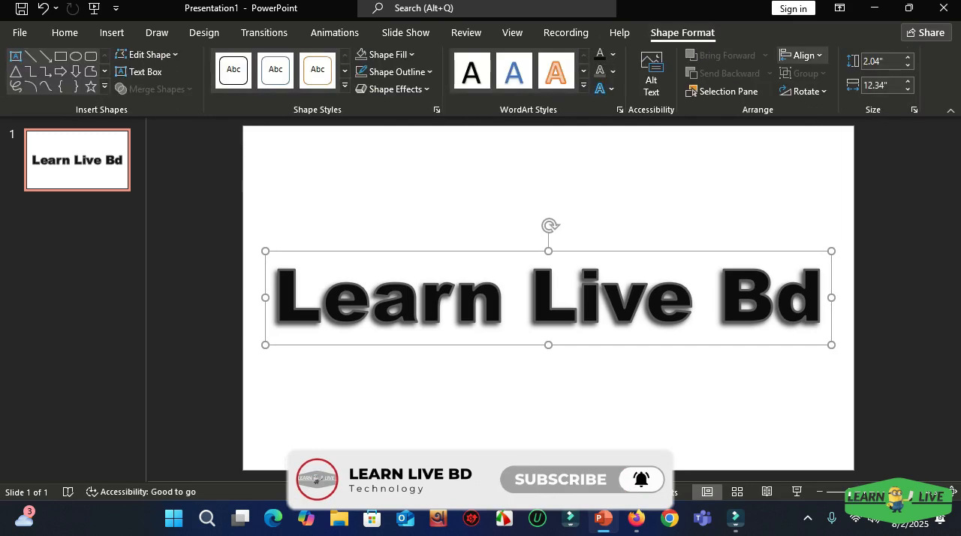
{"action": "left_click", "coordinate": [803, 55]}
{"action": "left_click", "coordinate": [830, 97]}
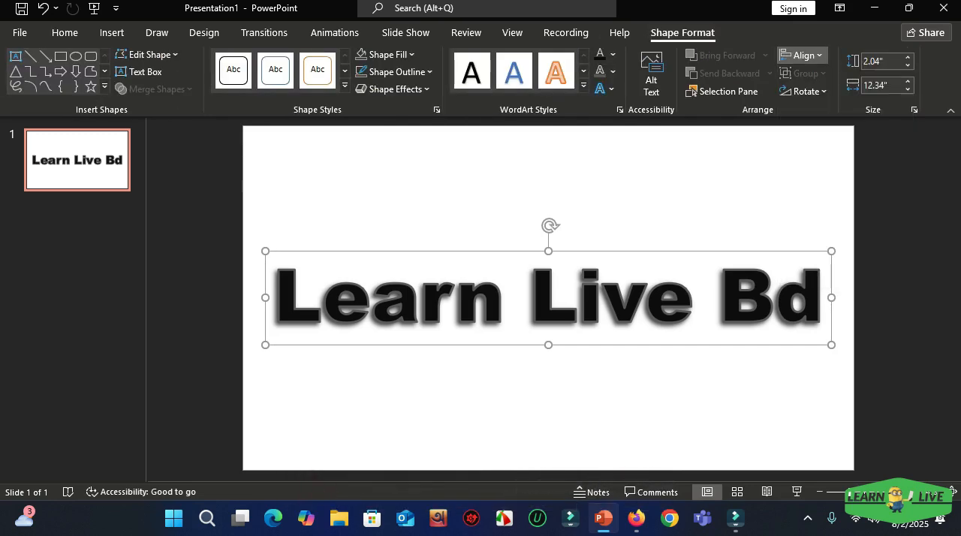
{"action": "left_click", "coordinate": [803, 54]}
{"action": "left_click", "coordinate": [831, 161]}
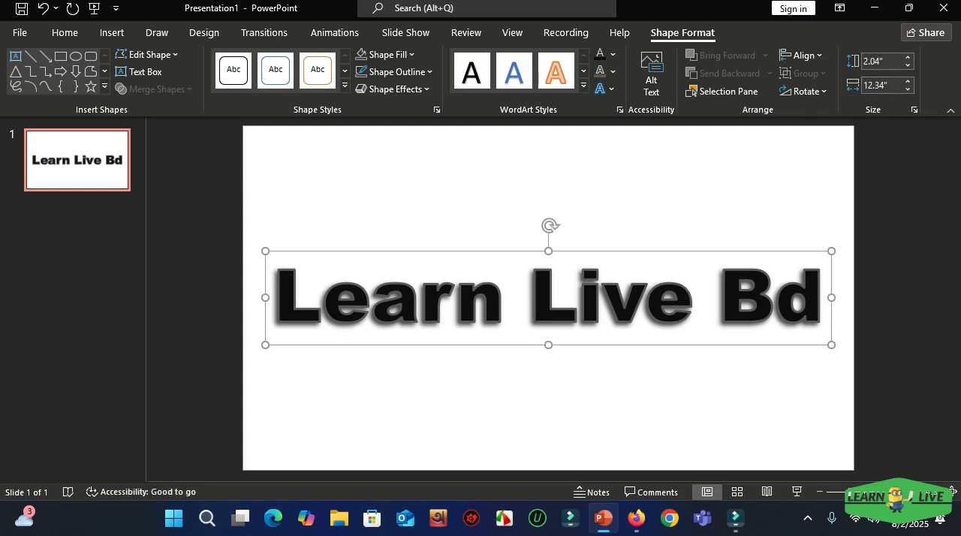
Step: Try rotating the Learn Live Bd text box to 11°, restore its rotation to 0° and close the shape settings
{"action": "left_click", "coordinate": [803, 91]}
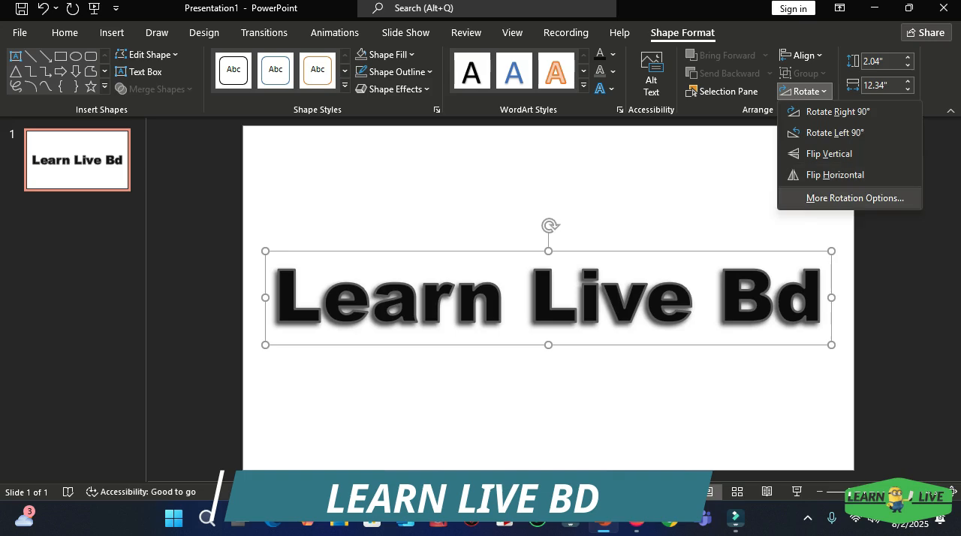
{"action": "left_click", "coordinate": [854, 197]}
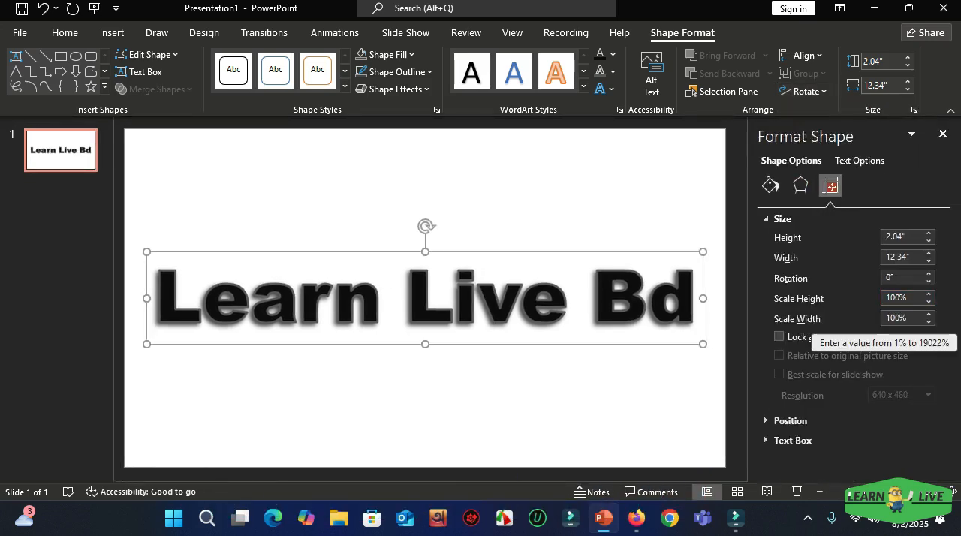
{"action": "left_click", "coordinate": [928, 274]}
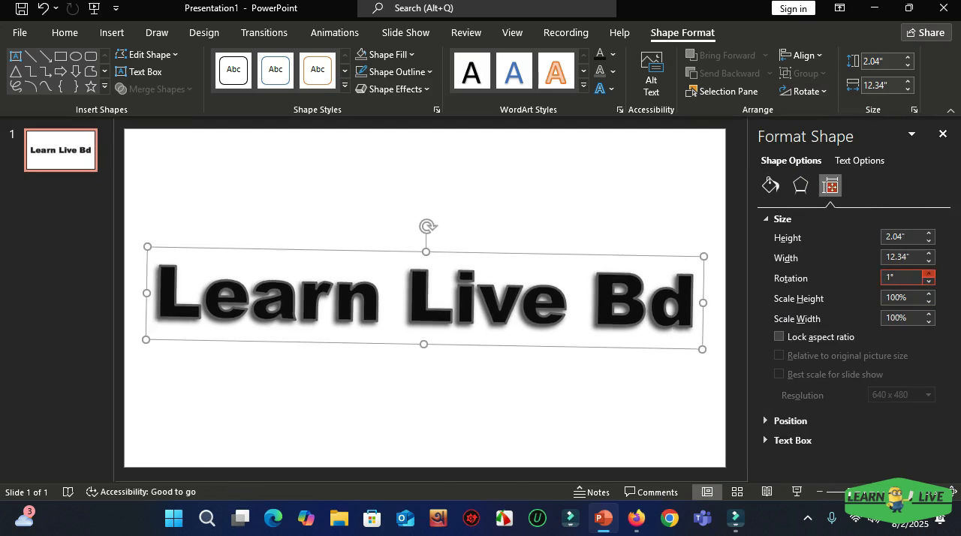
{"action": "left_click", "coordinate": [928, 274]}
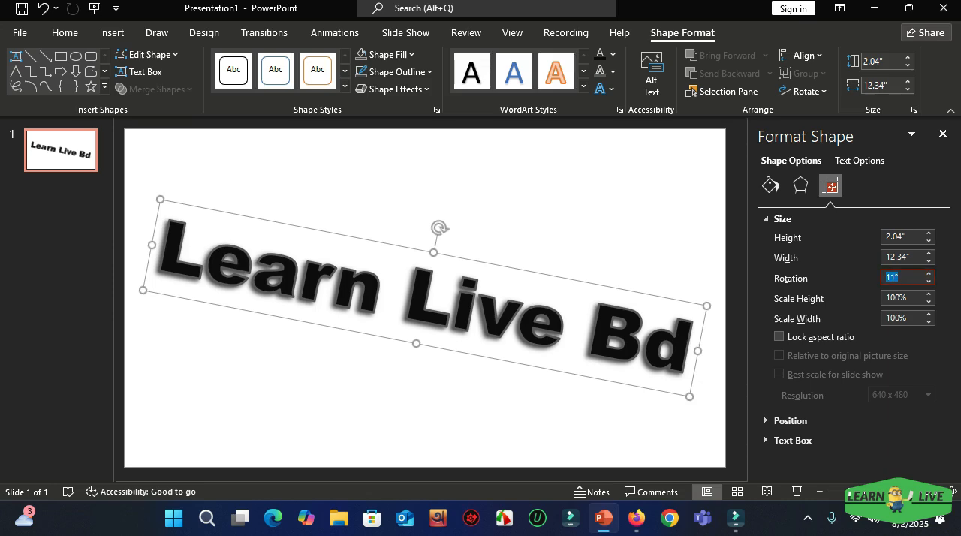
{"action": "key", "text": "Return"}
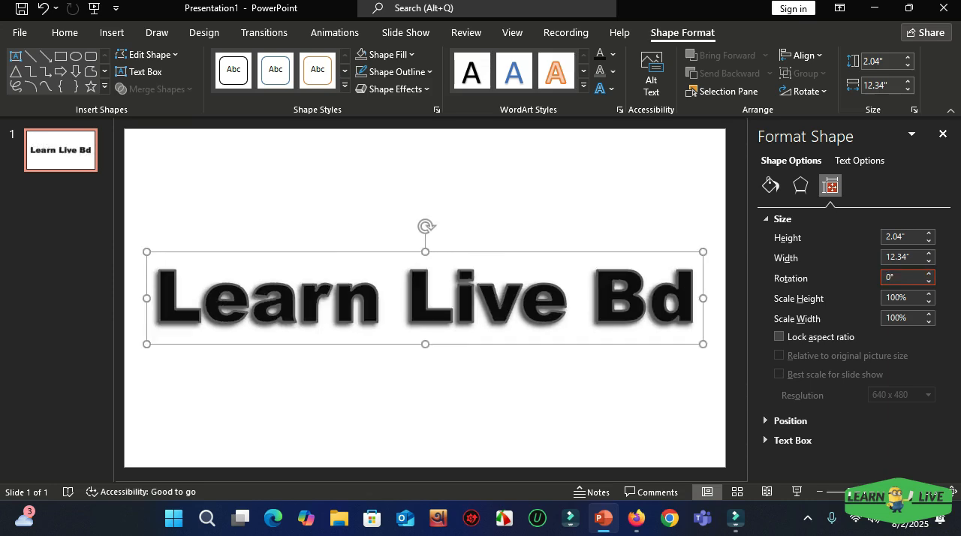
{"action": "left_click", "coordinate": [676, 184]}
{"action": "left_click", "coordinate": [943, 134]}
Step: Try the third preset in the second row of shape effect presets on the Learn Live Bd text box
{"action": "left_click", "coordinate": [577, 298]}
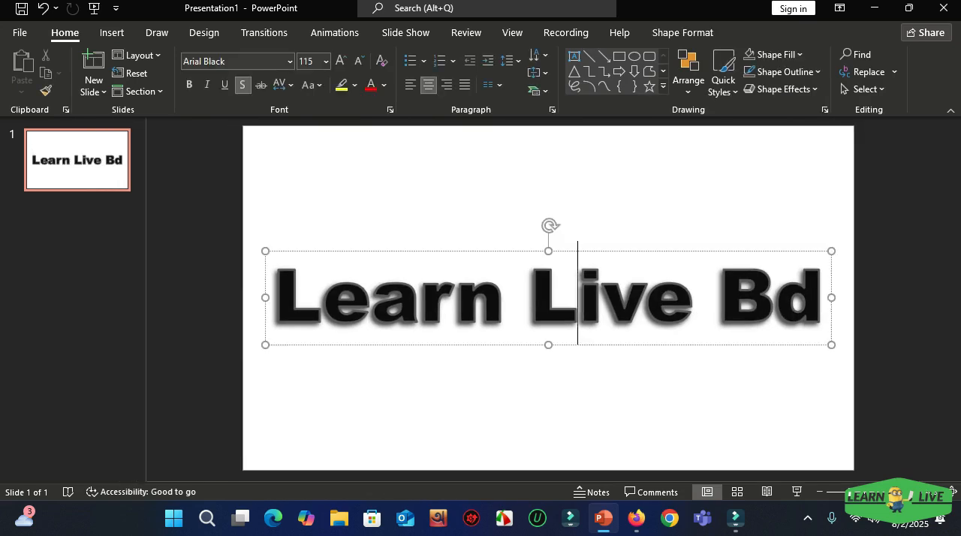
{"action": "key", "text": "Escape"}
{"action": "left_click", "coordinate": [682, 32]}
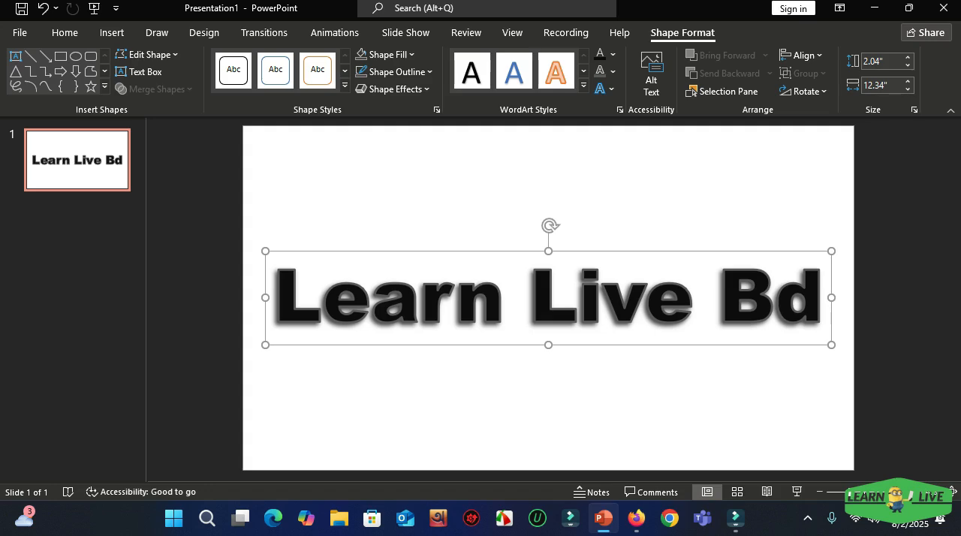
{"action": "left_click", "coordinate": [390, 89]}
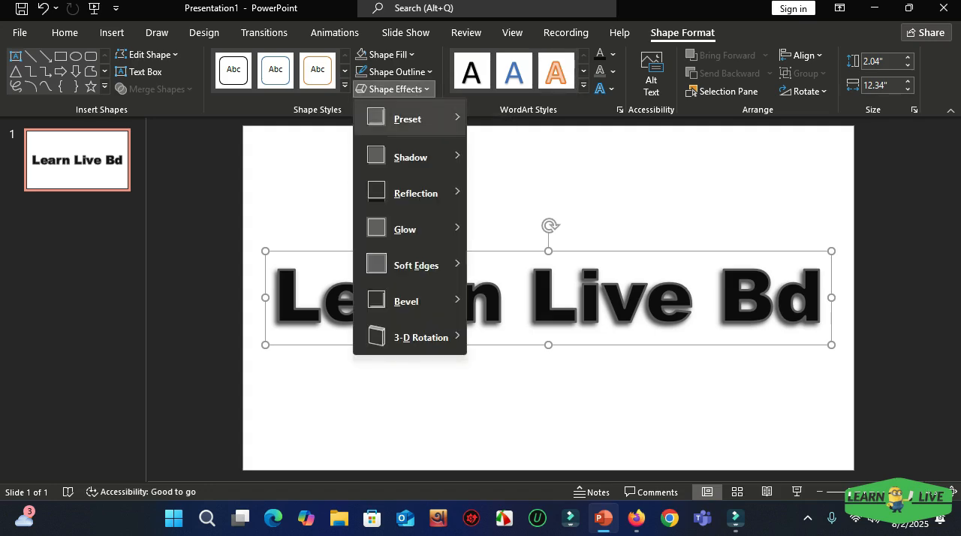
{"action": "mouse_move", "coordinate": [409, 118]}
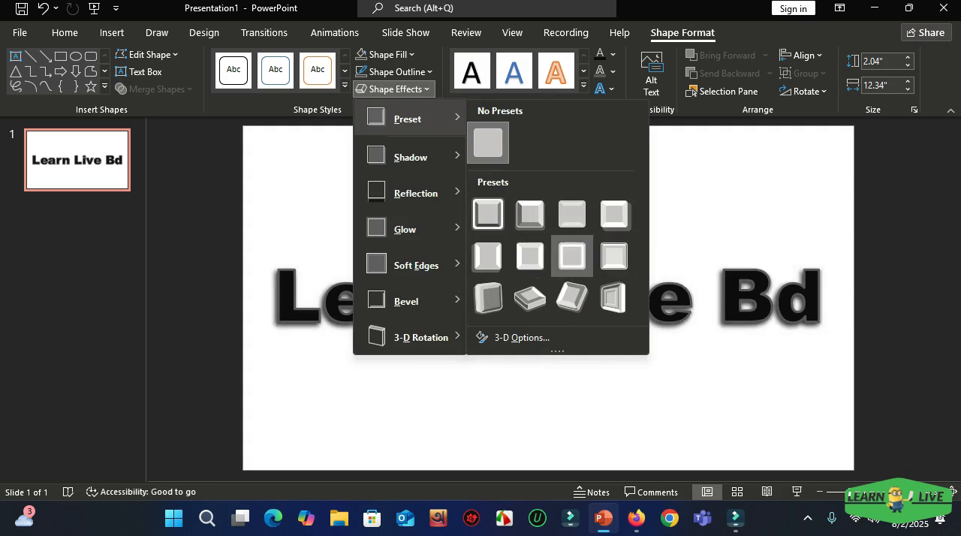
{"action": "left_click", "coordinate": [572, 256]}
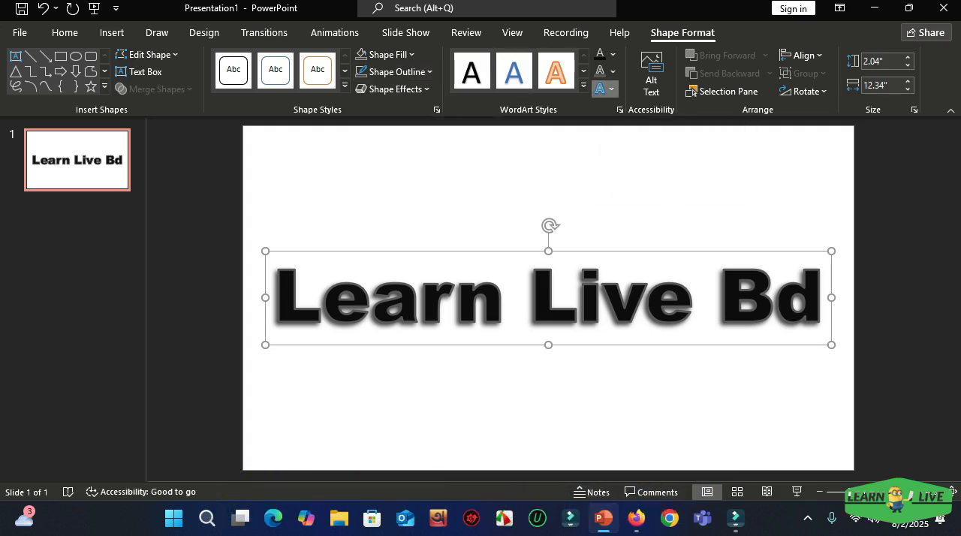
Step: Try the second parallel 3-D rotation in the second row and the second bevel in the first row on the text
{"action": "left_click", "coordinate": [604, 88]}
{"action": "mouse_move", "coordinate": [653, 299]}
{"action": "mouse_move", "coordinate": [659, 262]}
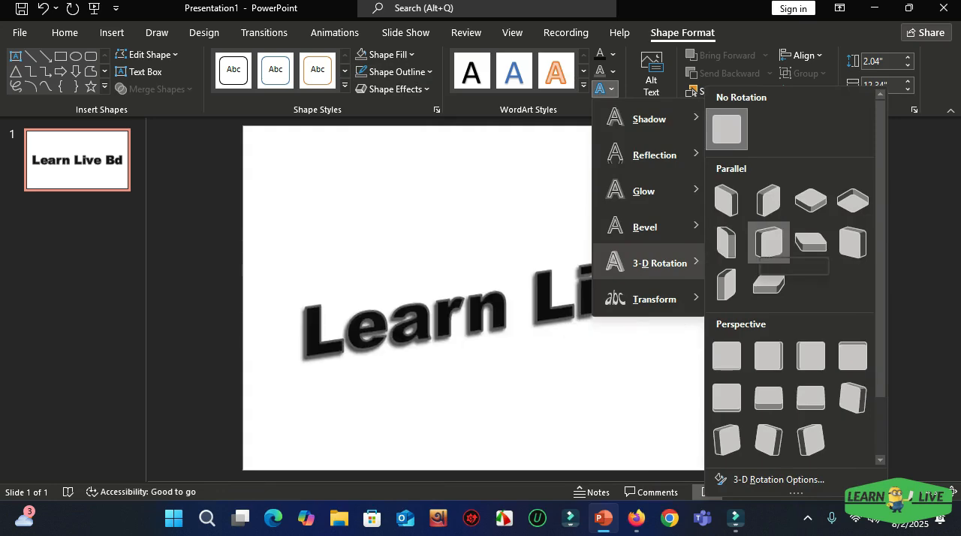
{"action": "left_click", "coordinate": [768, 241]}
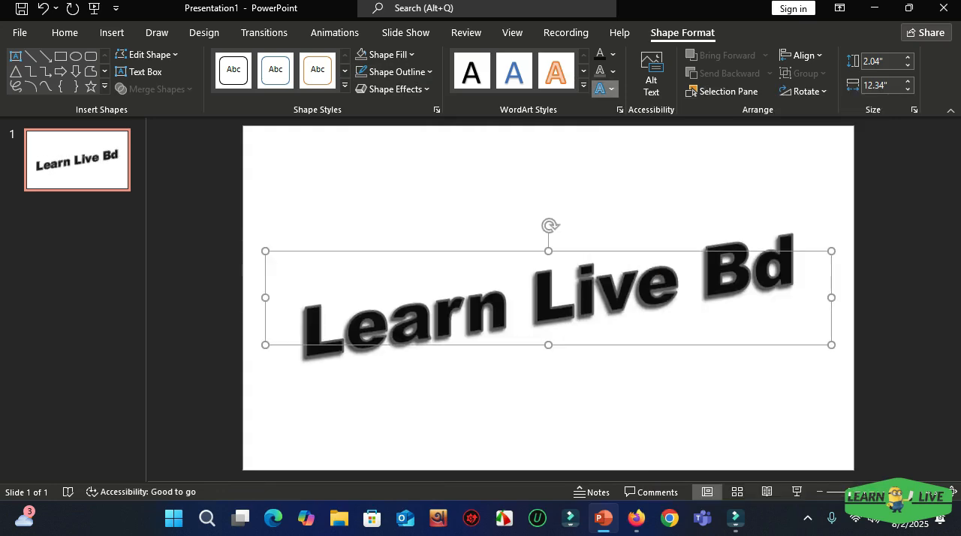
{"action": "left_click", "coordinate": [604, 88]}
{"action": "mouse_move", "coordinate": [645, 227]}
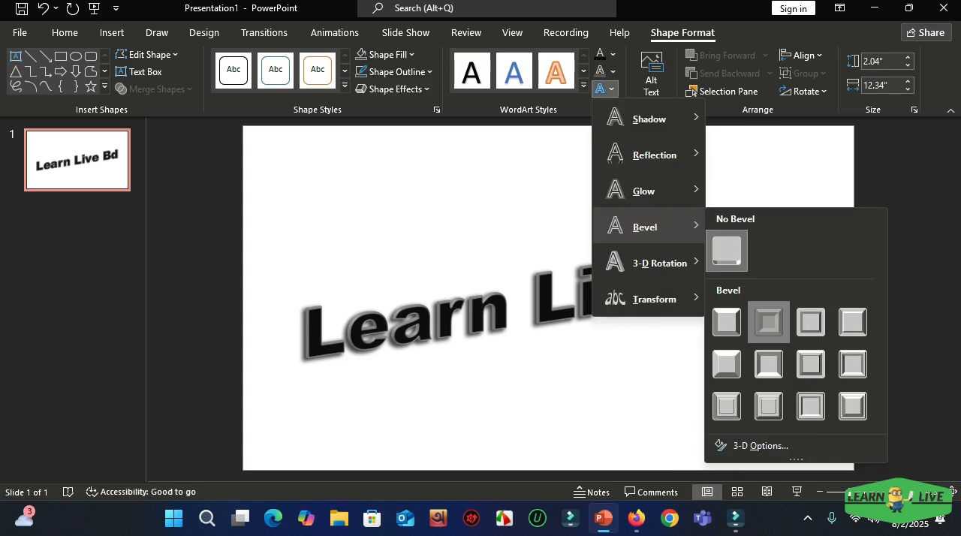
{"action": "left_click", "coordinate": [768, 321]}
Step: Try bending the Learn Live Bd text along an upward arch with the first Follow Path transform, and deselect the text box
{"action": "left_click", "coordinate": [604, 89]}
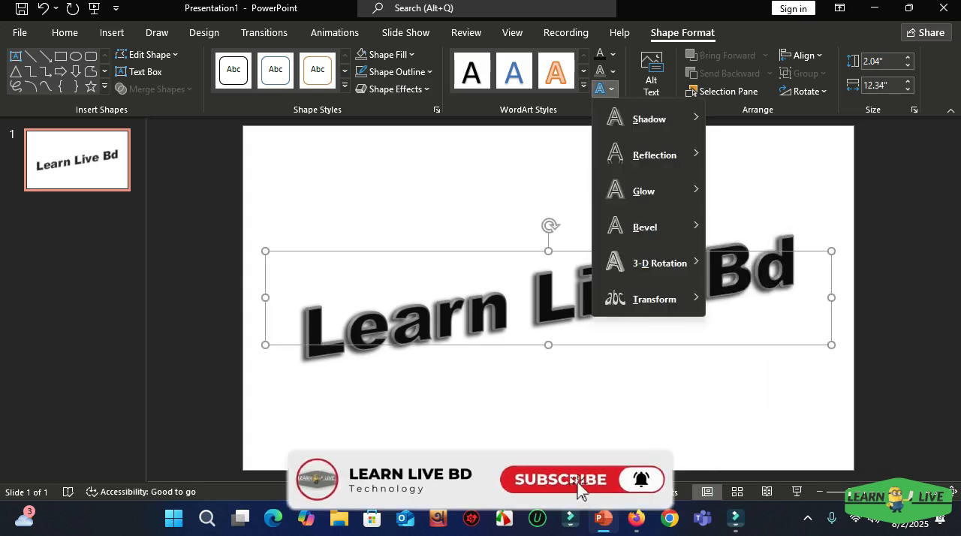
{"action": "mouse_move", "coordinate": [653, 298]}
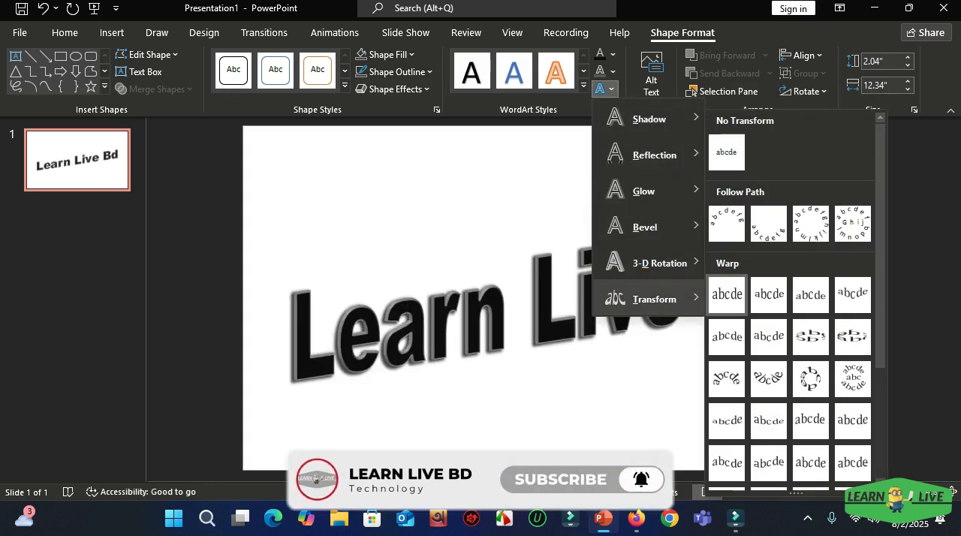
{"action": "left_click", "coordinate": [720, 223]}
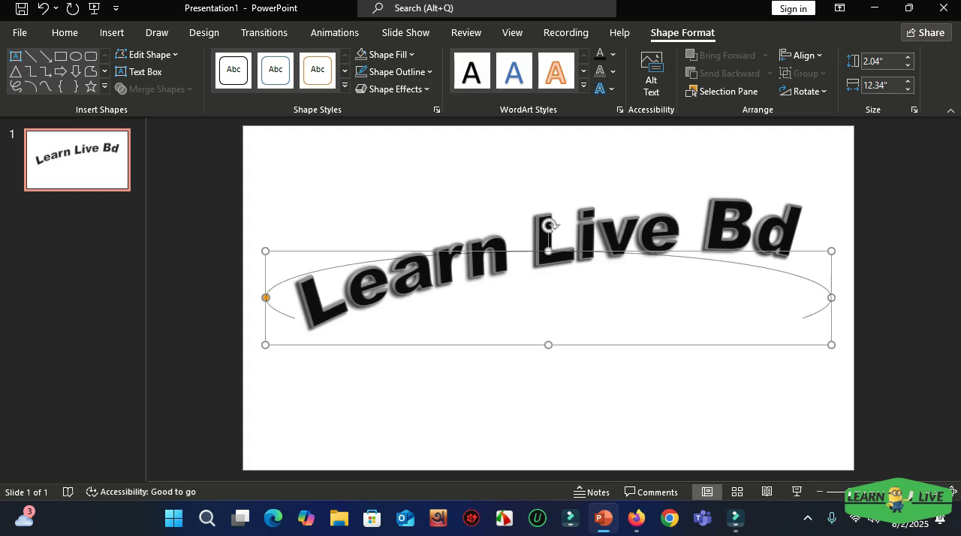
{"action": "left_click_drag", "start_coordinate": [266, 297], "coordinate": [295, 318]}
{"action": "key", "text": "Escape"}
{"action": "left_click", "coordinate": [776, 256]}
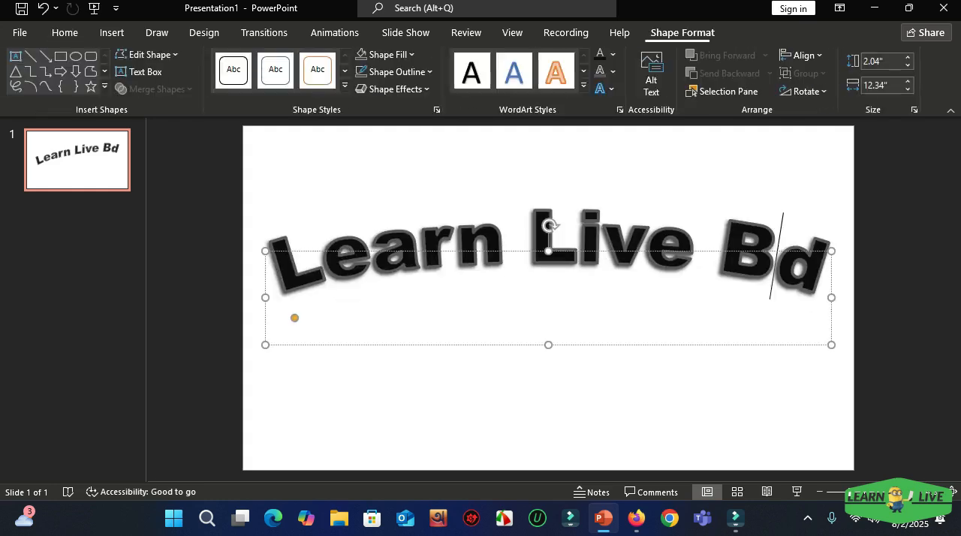
{"action": "key", "text": "Escape"}
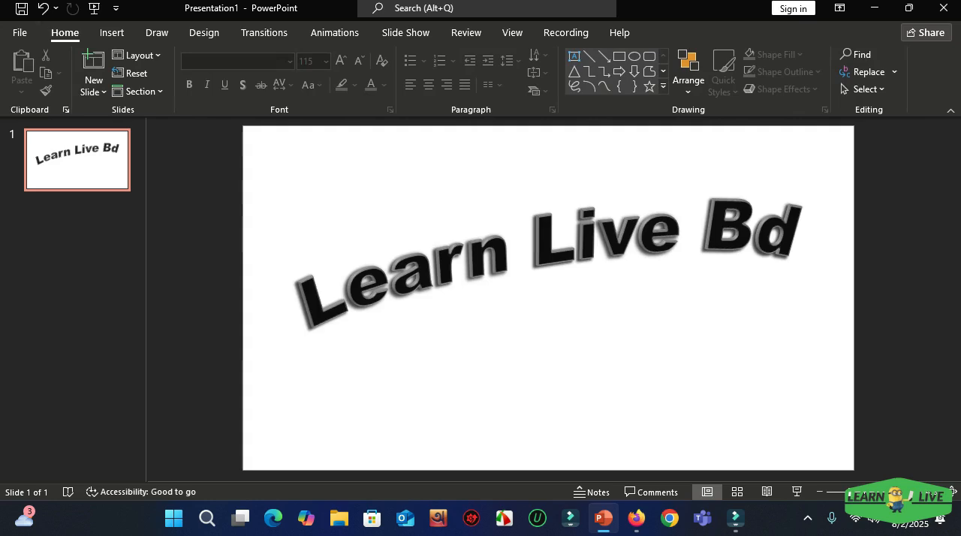
Step: Undo the text's arch transform, bevel and 3-D rotation, and preview the slide full screen
{"action": "key", "text": "ctrl+z"}
{"action": "key", "text": "ctrl+z"}
{"action": "key", "text": "ctrl+z"}
{"action": "key", "text": "ctrl+z"}
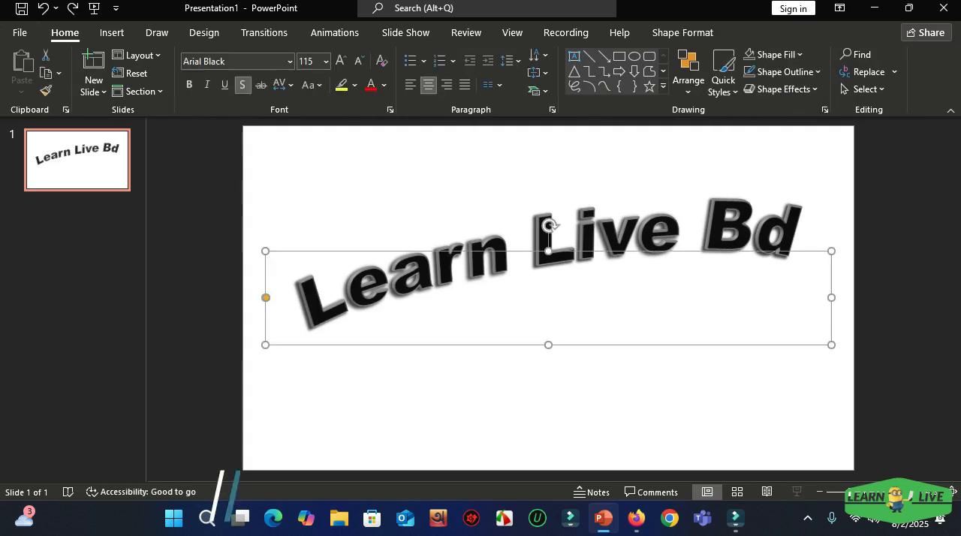
{"action": "key", "text": "Escape"}
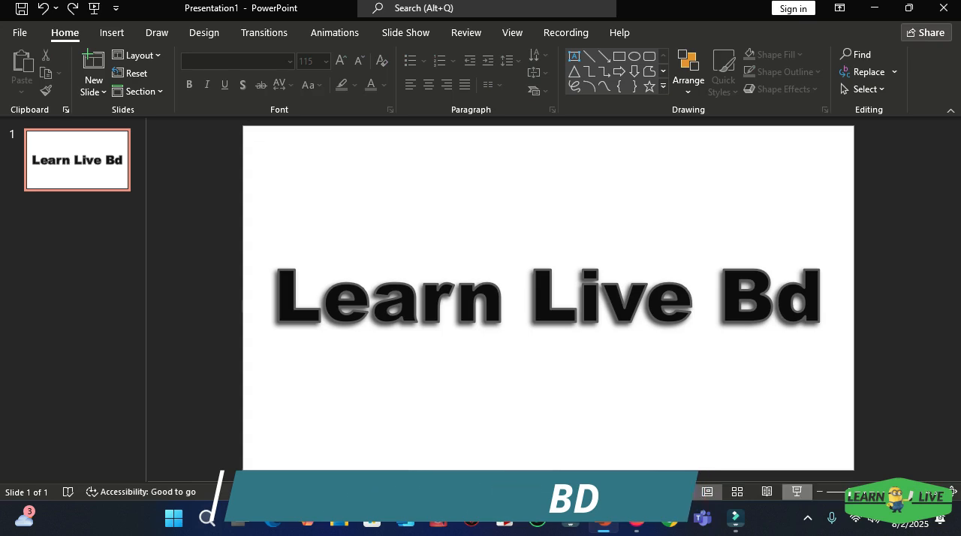
{"action": "key", "text": "F5"}
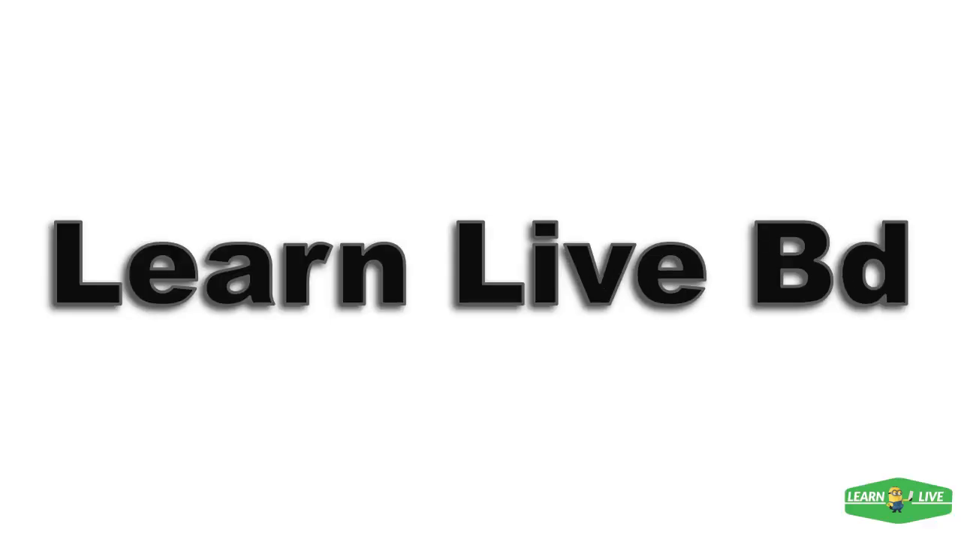